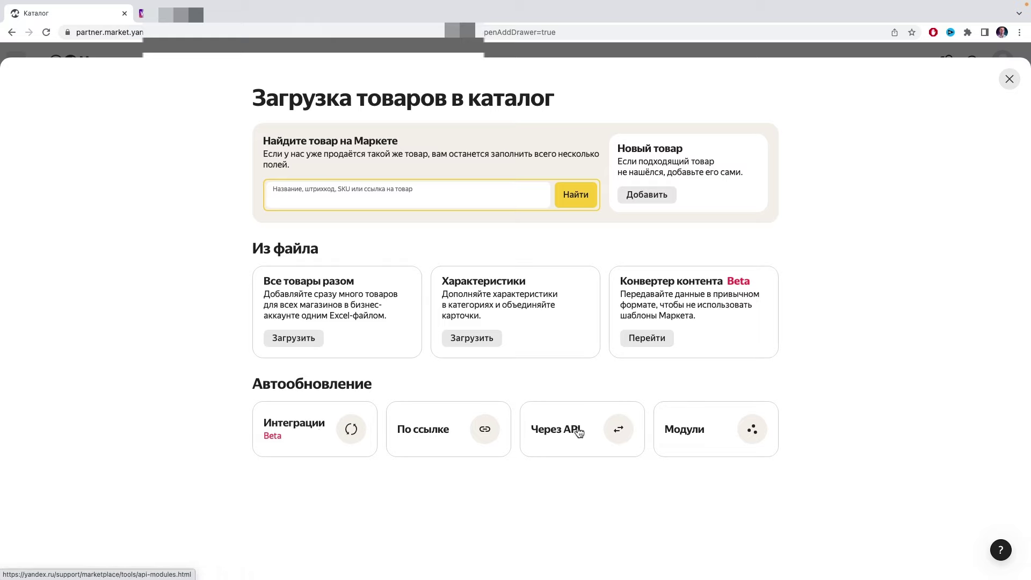
Start adding a new product and expand its «Срок годности и службы» and «Гарантия и документы» sections.
left_click(647, 196)
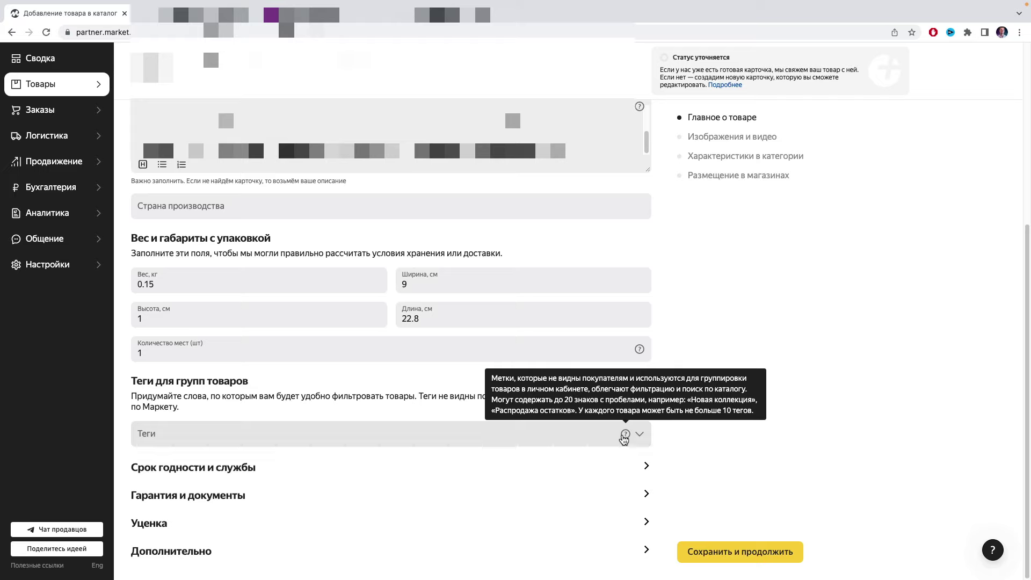
left_click(322, 467)
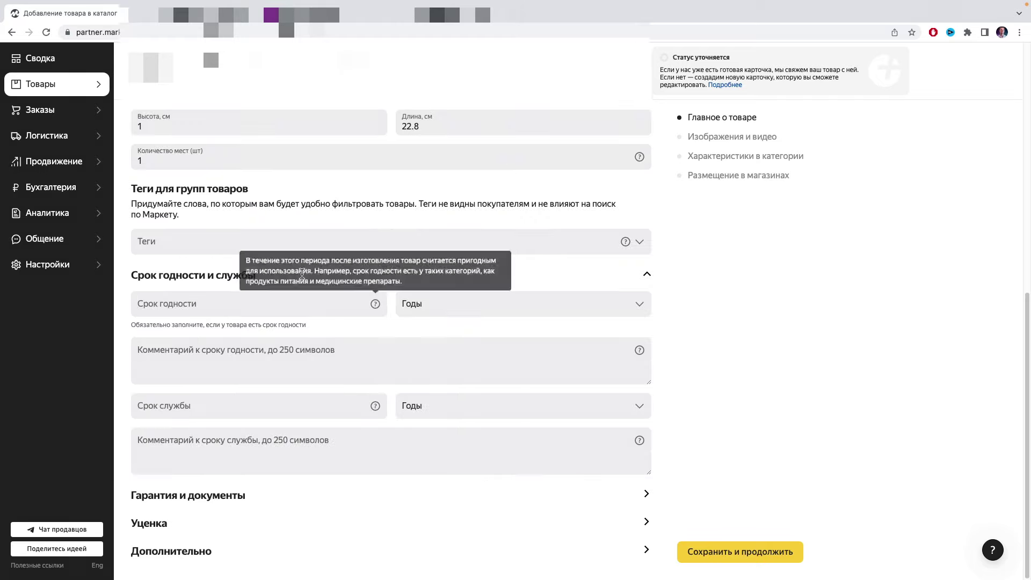
left_click(636, 497)
scroll(707, 414, "down", 3)
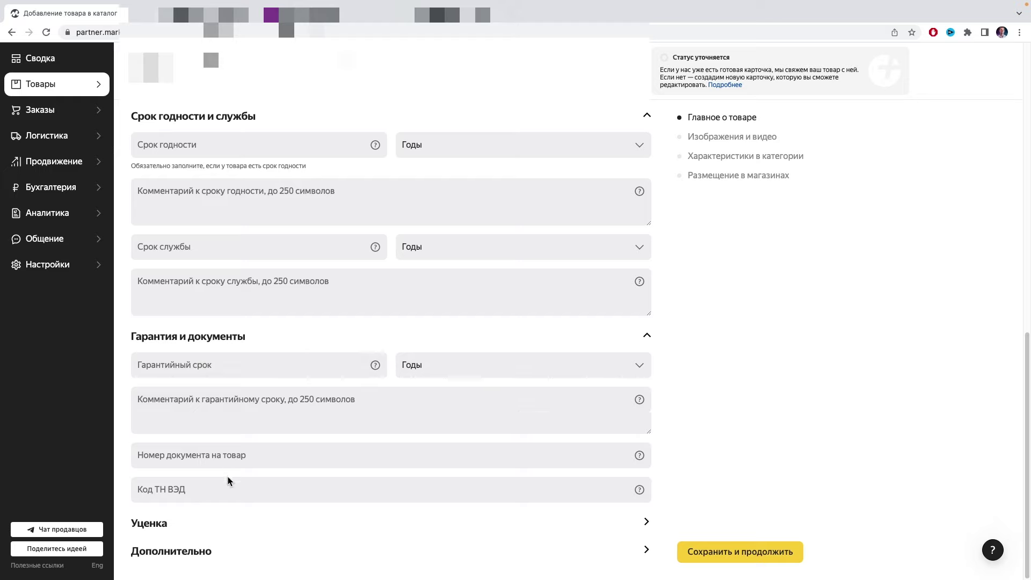
mouse_move(640, 491)
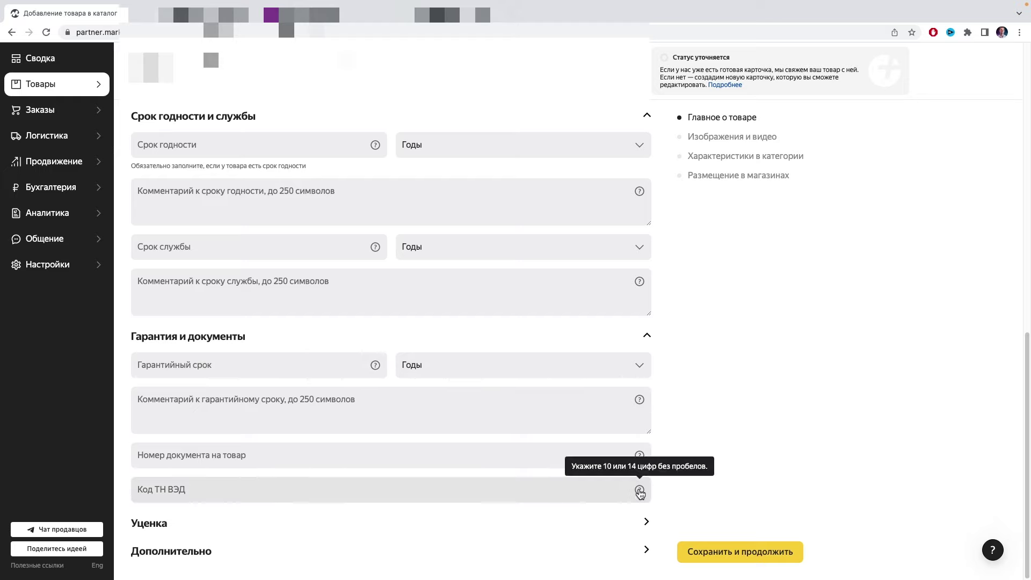
In the «Уценка» section, set the markdown type to «Уцененный товар» and the appearance to «Хороший».
left_click(647, 522)
scroll(704, 398, "down", 3)
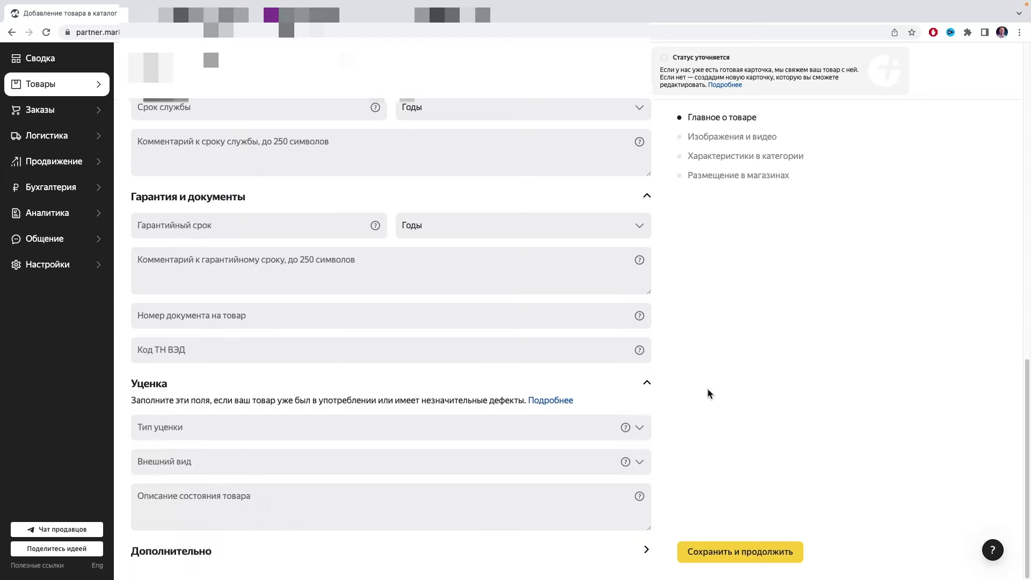
left_click_drag(527, 400, 210, 402)
left_click(206, 426)
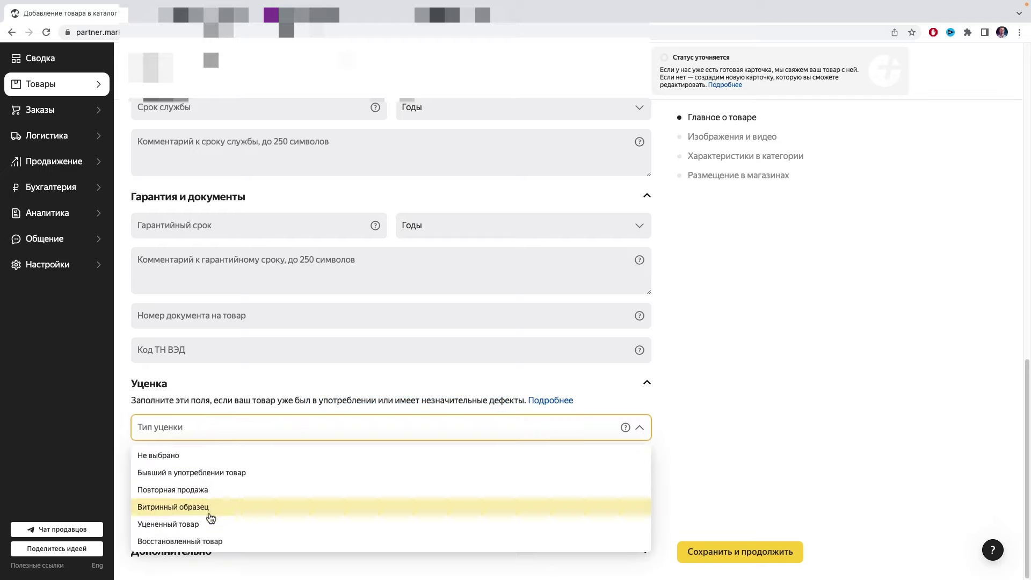
left_click(205, 524)
left_click(198, 461)
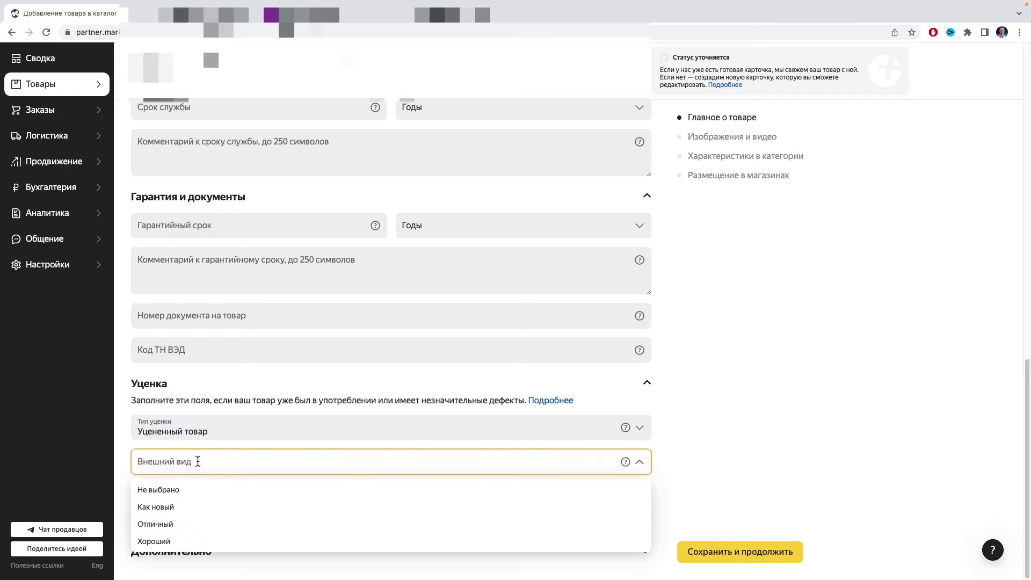
left_click(183, 541)
left_click(197, 513)
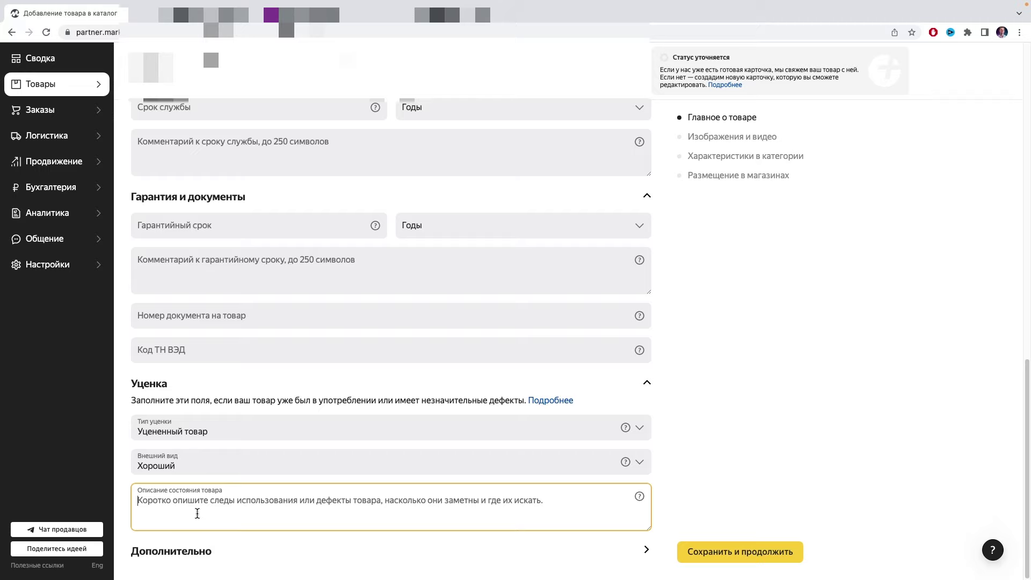
Expand the «Дополнительно» section and review the image, video and category characteristics blocks of the product form.
left_click(636, 380)
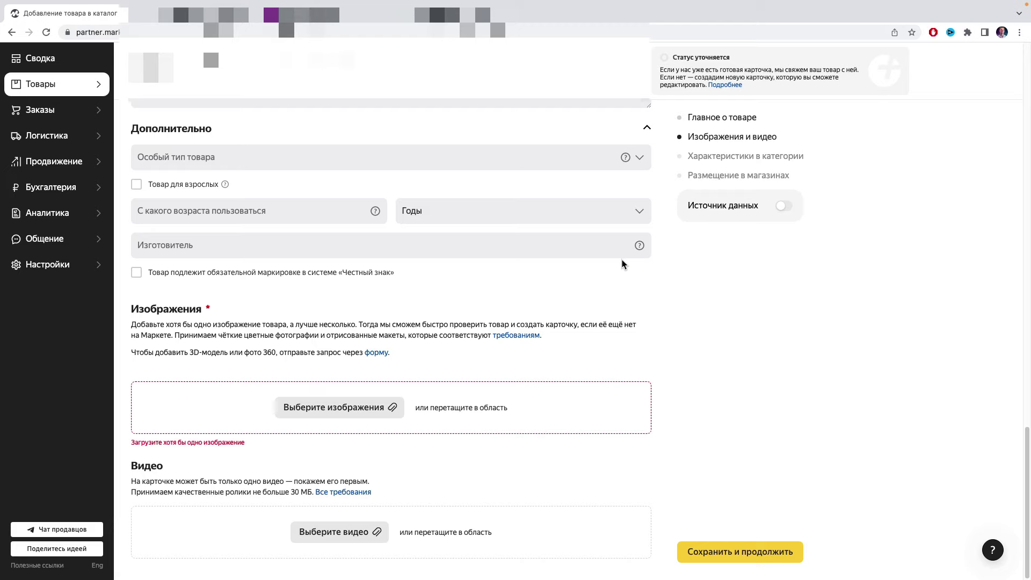
scroll(622, 259, "down", 7)
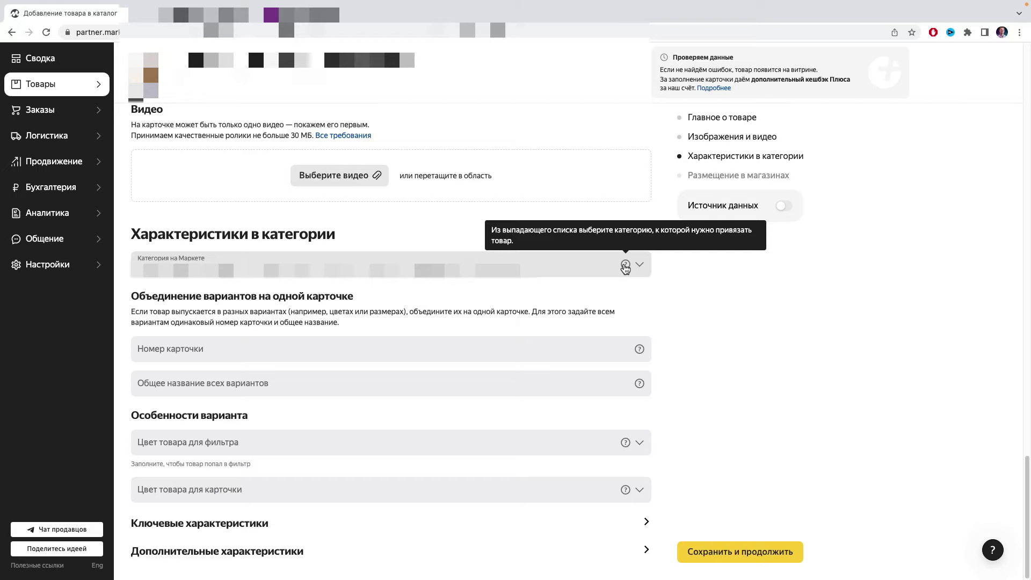
scroll(505, 381, "down", 5)
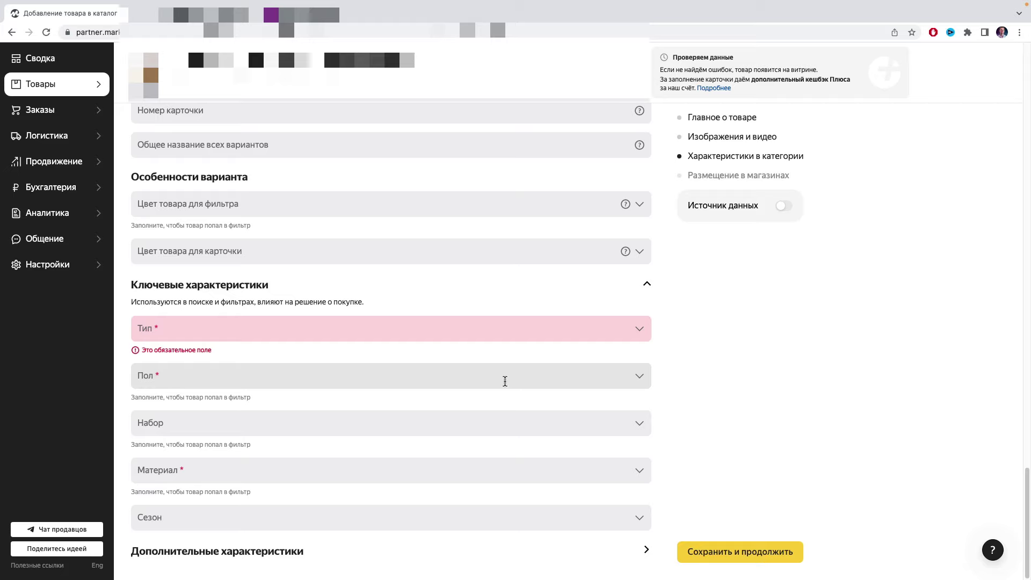
Set the new product's base price to 550 and price before discount to 990, and save and finish it.
left_click(291, 458)
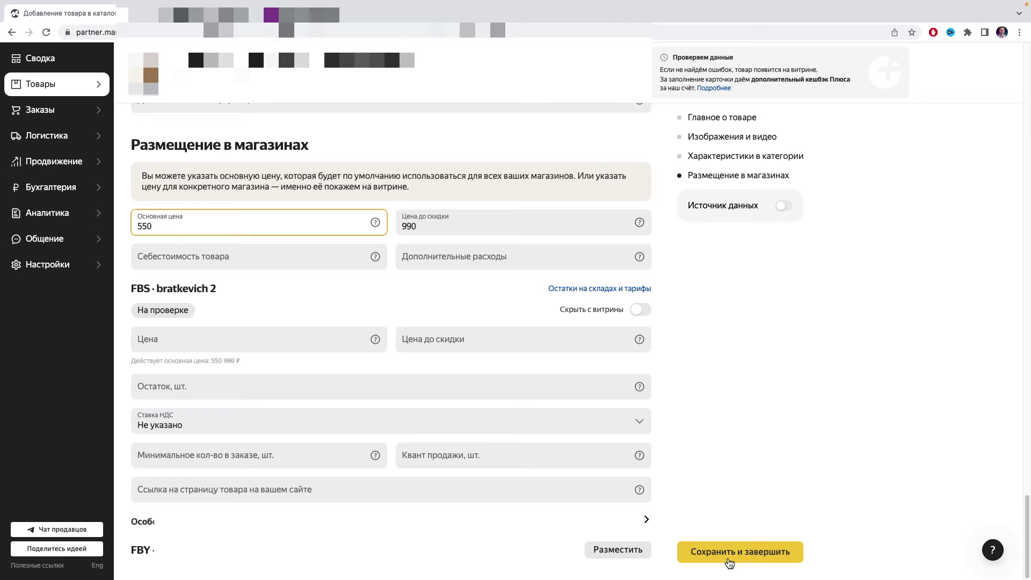
left_click(730, 561)
Set the second catalog product's price before discount to 1 590 and its base price to 890.
mouse_move(417, 237)
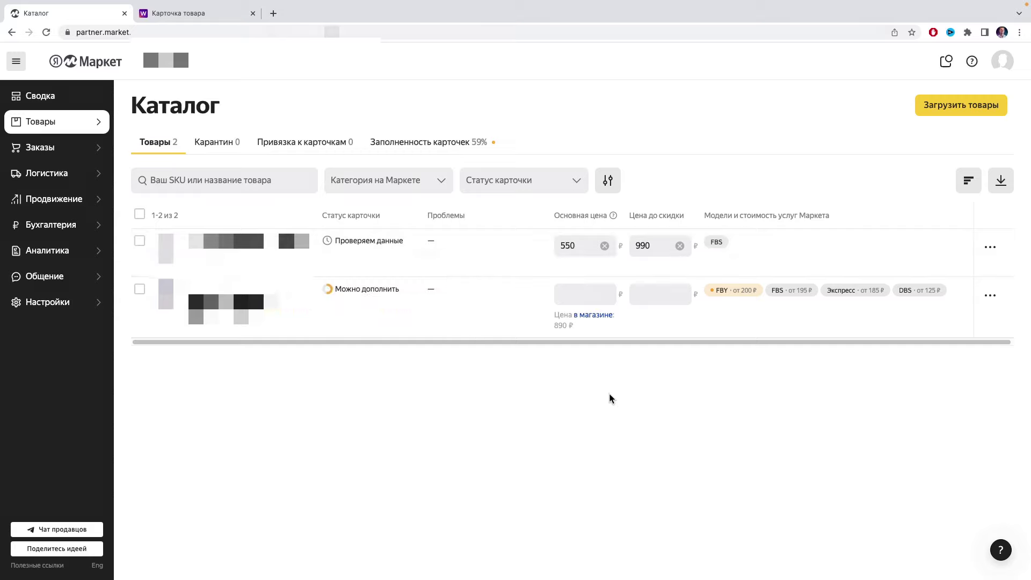
left_click(572, 294)
left_click(656, 296)
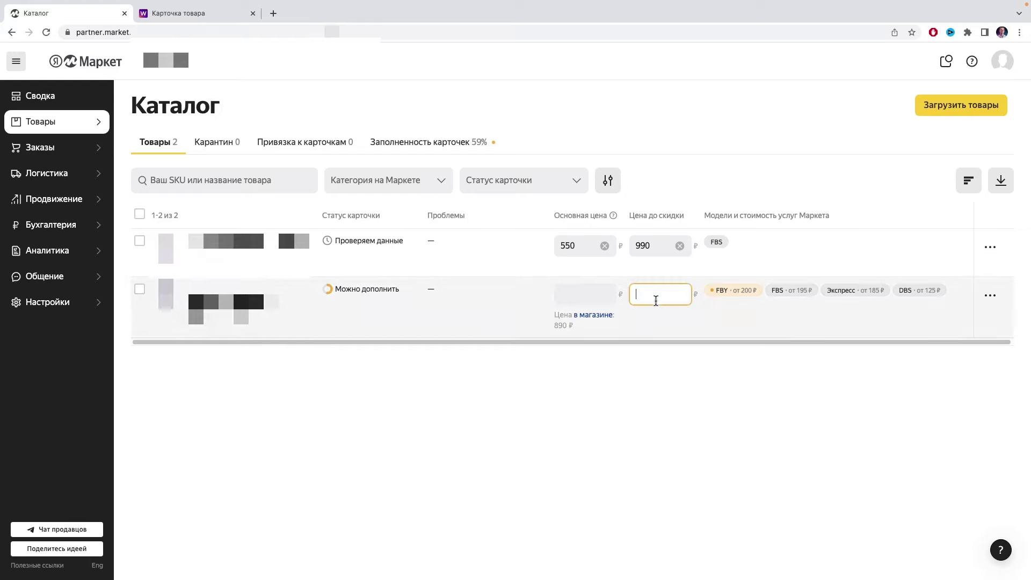
type("1 590")
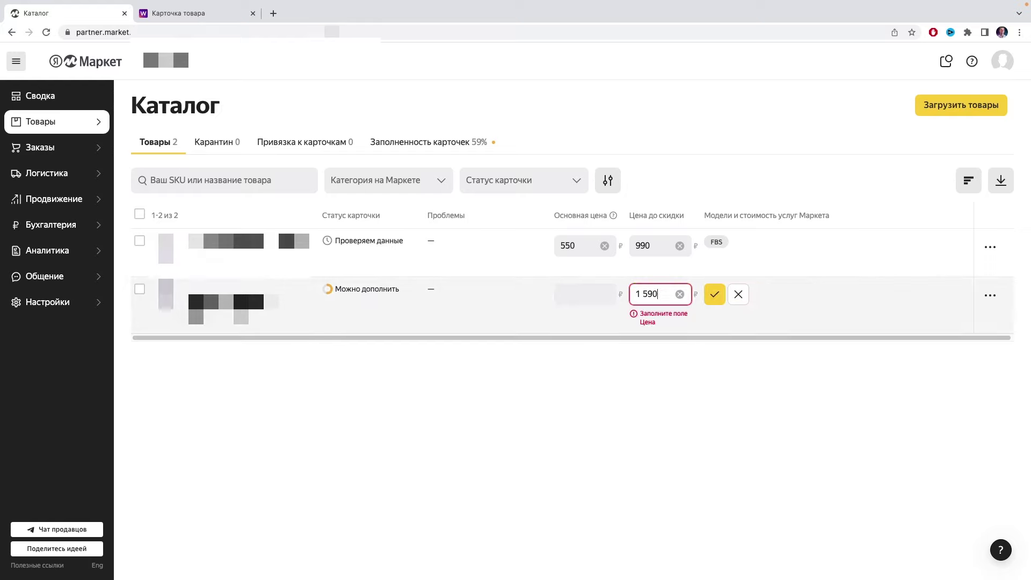
left_click(593, 296)
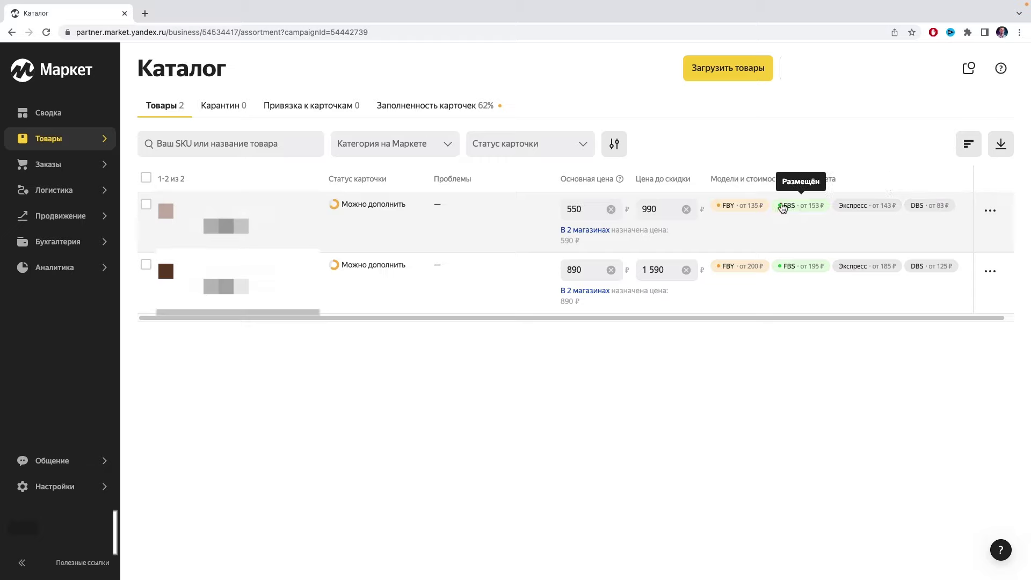
Open the first product's service cost breakdown by model and compare the model totals and the storefront placement fee.
mouse_move(759, 206)
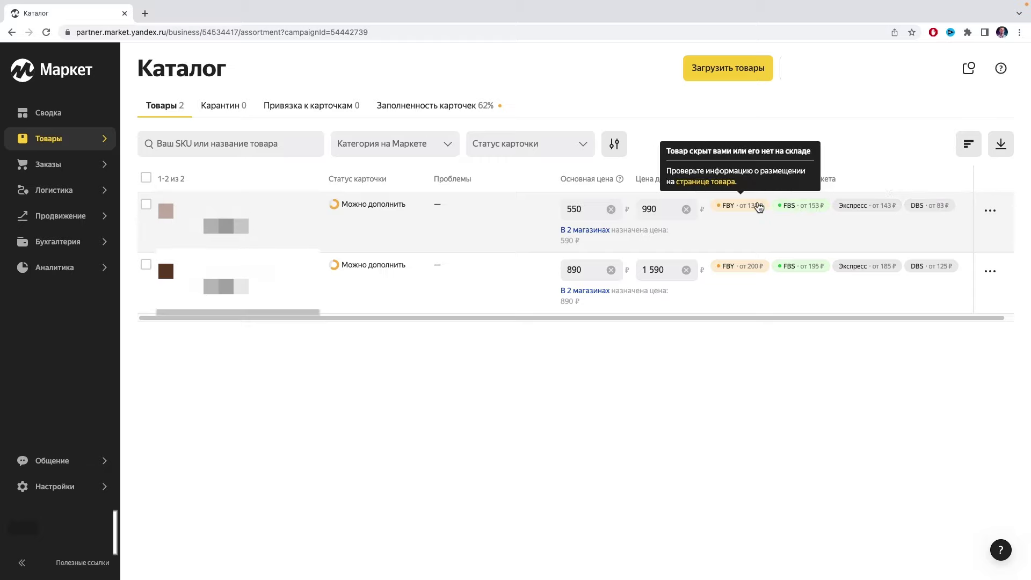
left_click(759, 206)
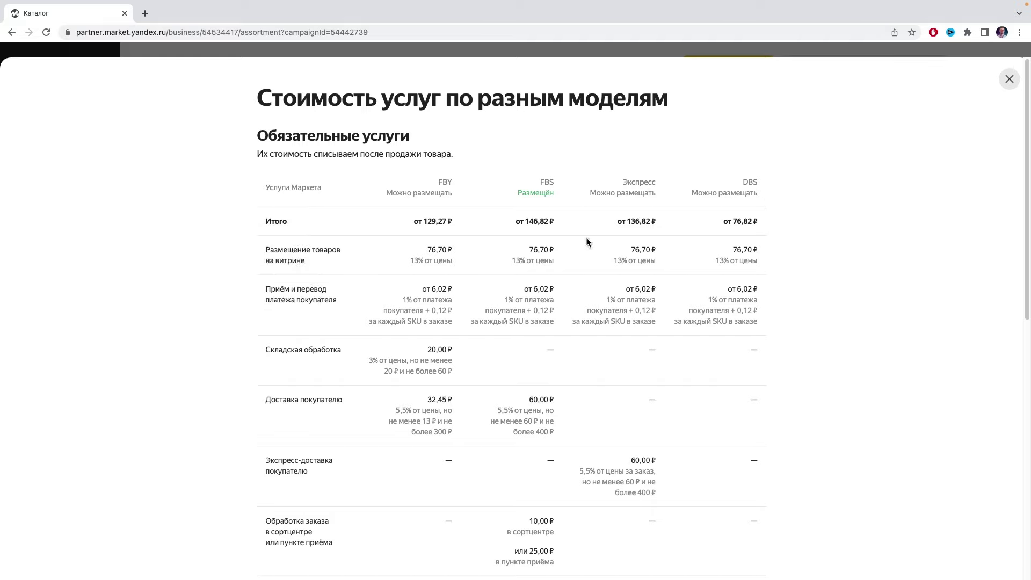
left_click_drag(453, 222, 414, 222)
left_click_drag(763, 220, 718, 224)
left_click(454, 218)
left_click_drag(405, 259, 454, 264)
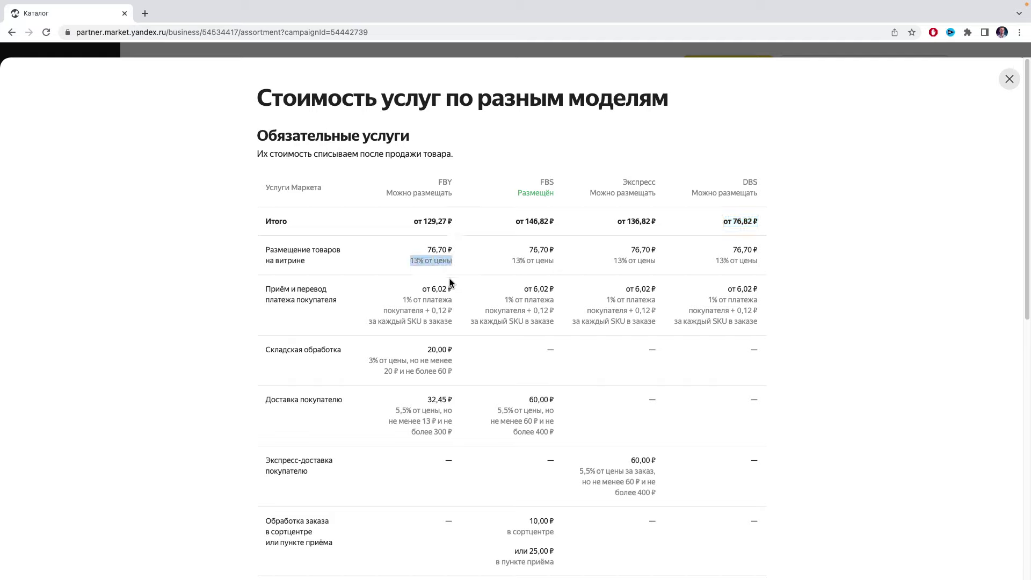
Examine the mandatory payment transfer, warehouse processing, customer delivery and order processing fees under FBY and FBS.
left_click_drag(401, 301, 453, 304)
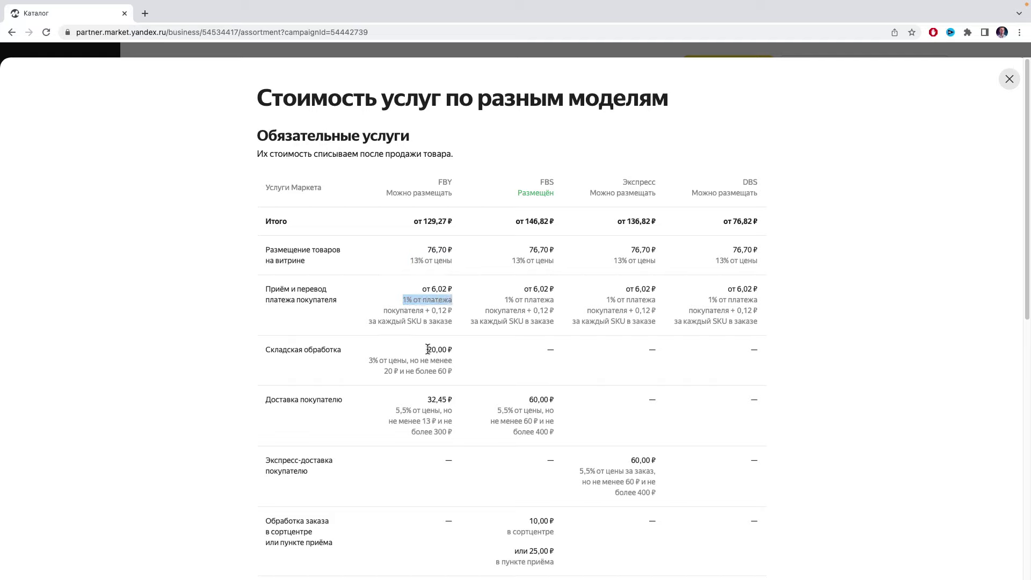
left_click_drag(427, 350, 458, 374)
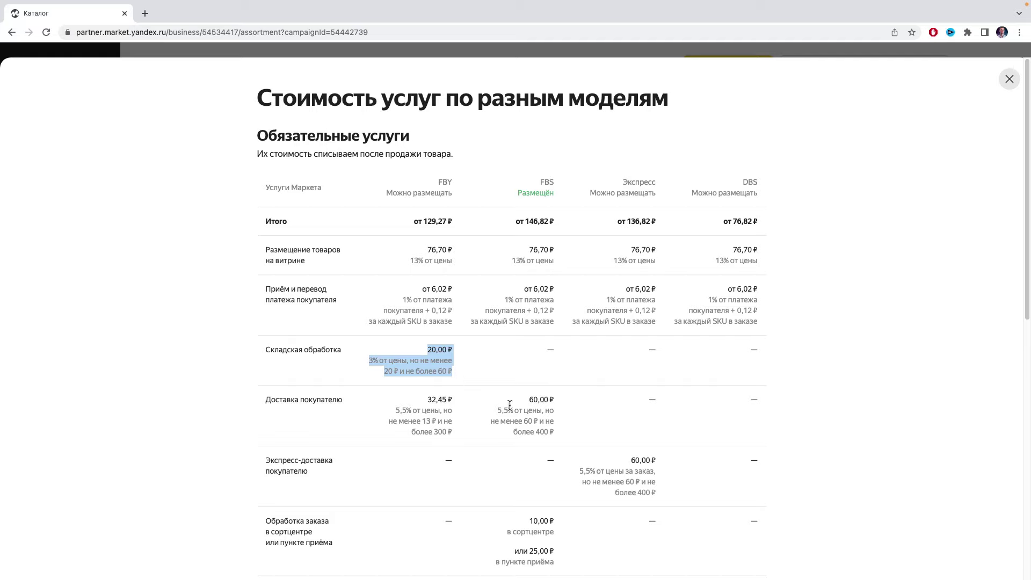
left_click_drag(529, 399, 556, 436)
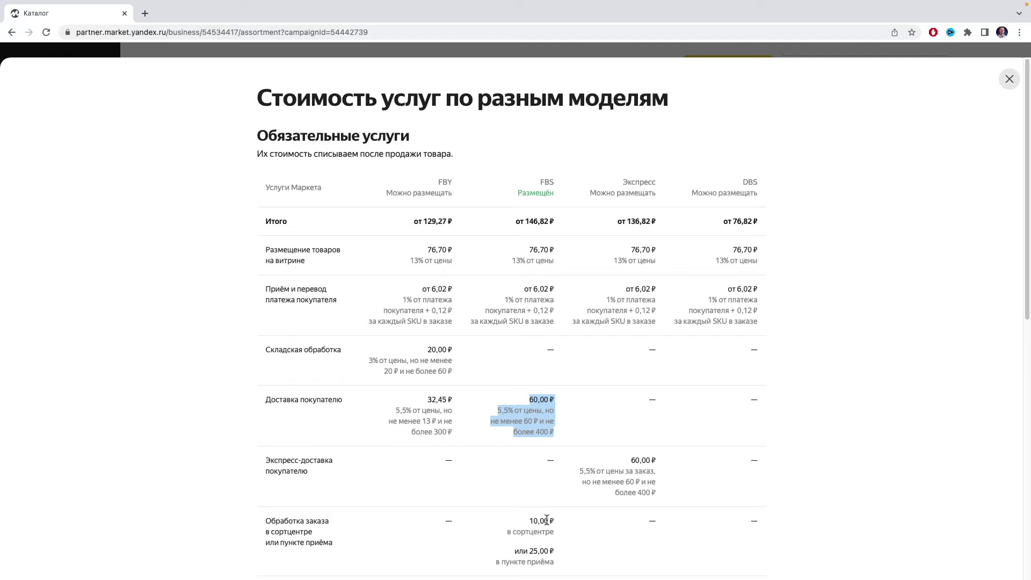
left_click_drag(532, 522, 556, 538)
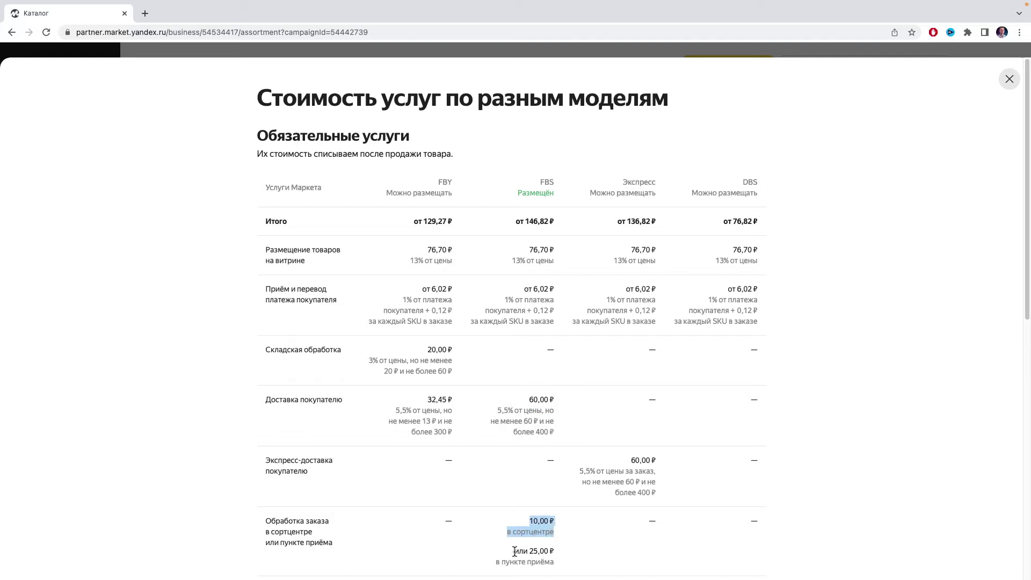
left_click_drag(515, 552, 558, 567)
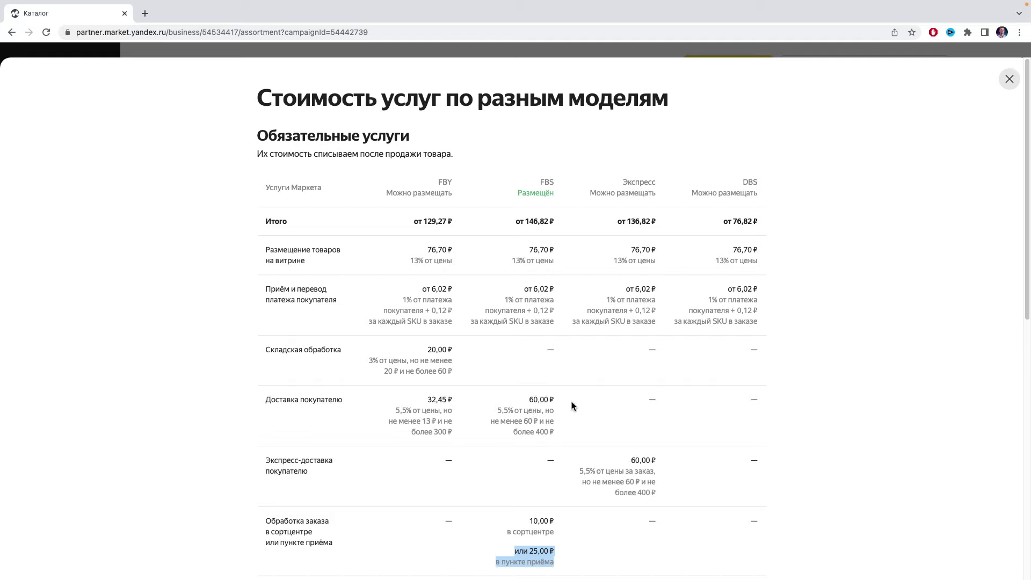
left_click_drag(428, 350, 445, 350)
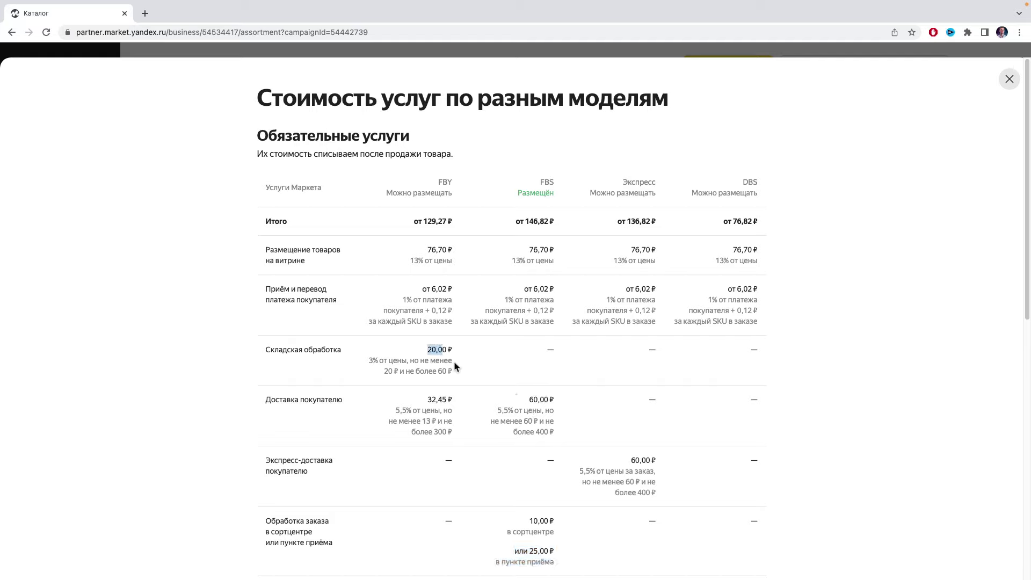
left_click_drag(428, 400, 453, 400)
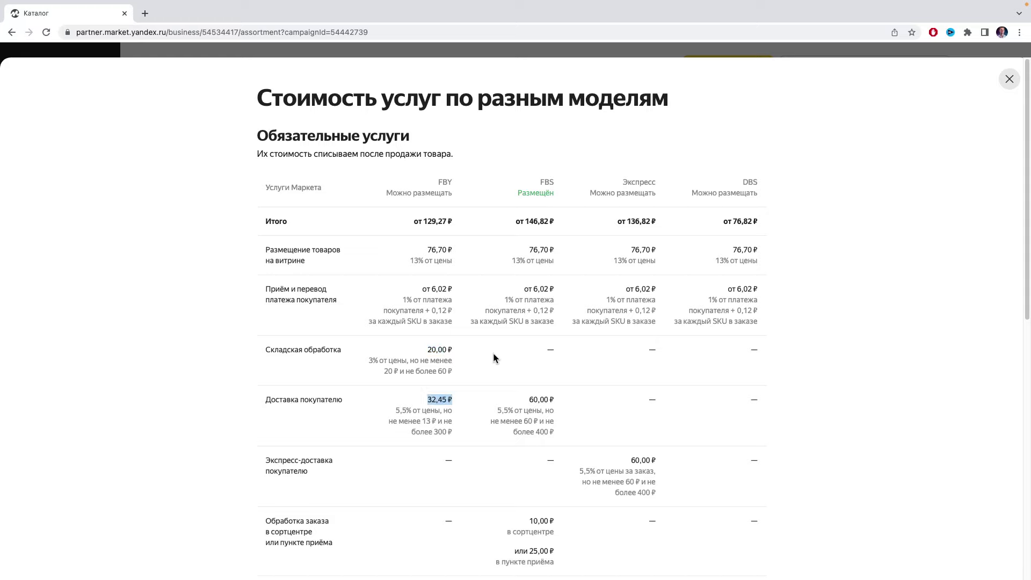
Examine the additional services' costs under FBY, including surplus acceptance and paid storage.
scroll(494, 355, "down", 5)
scroll(494, 357, "down", 3)
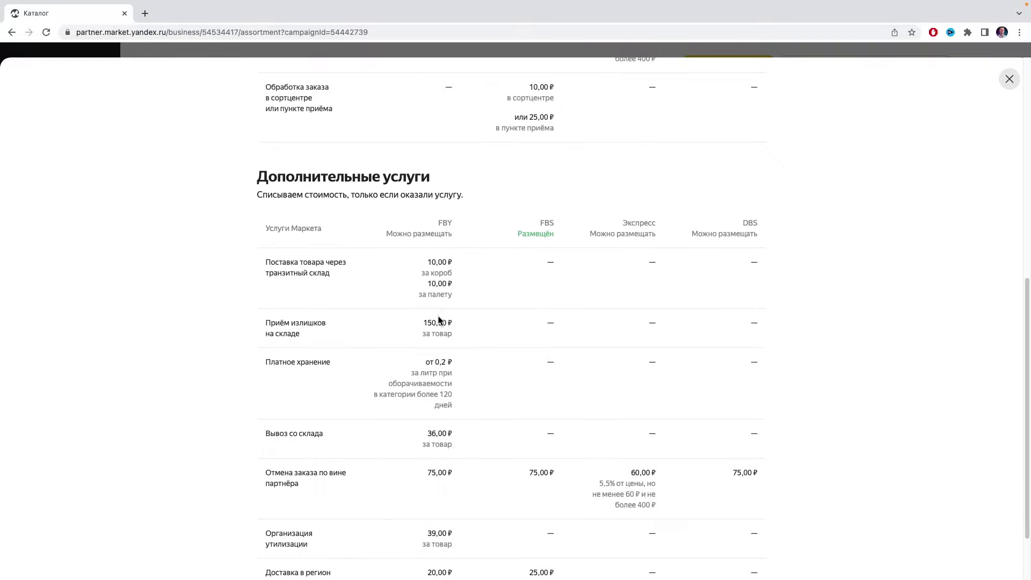
left_click_drag(422, 323, 458, 337)
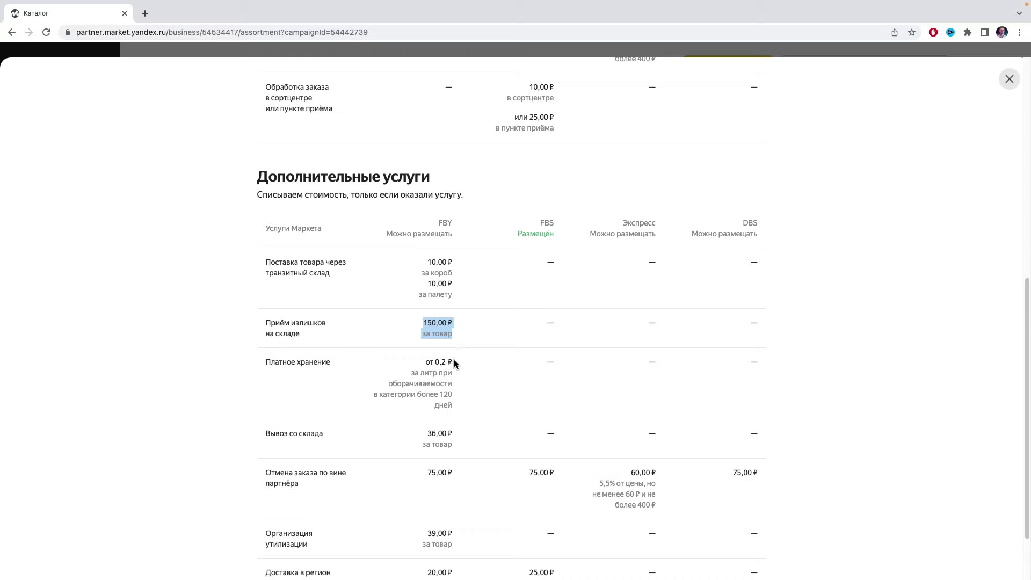
left_click_drag(426, 361, 451, 384)
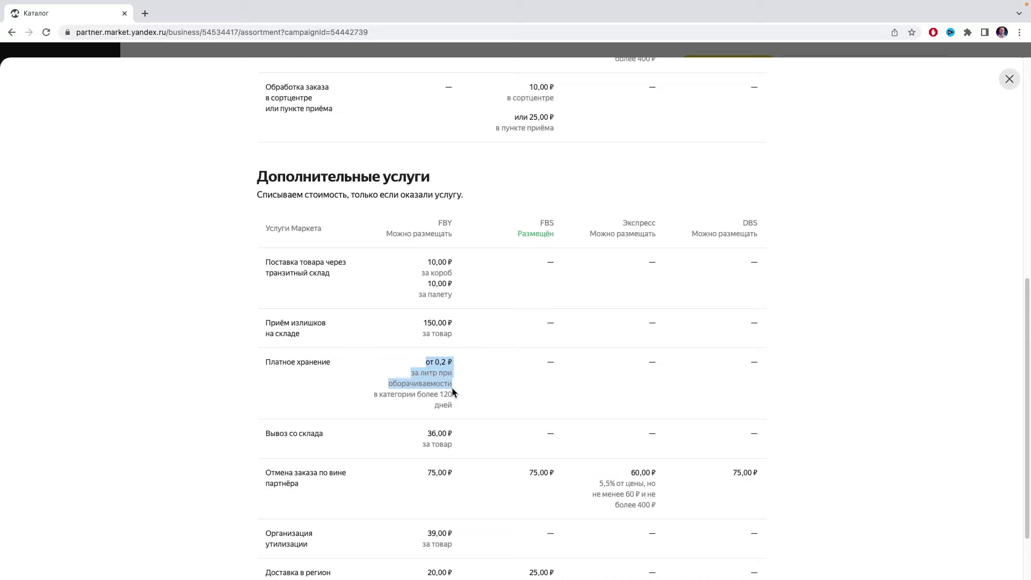
scroll(433, 496, "down", 2)
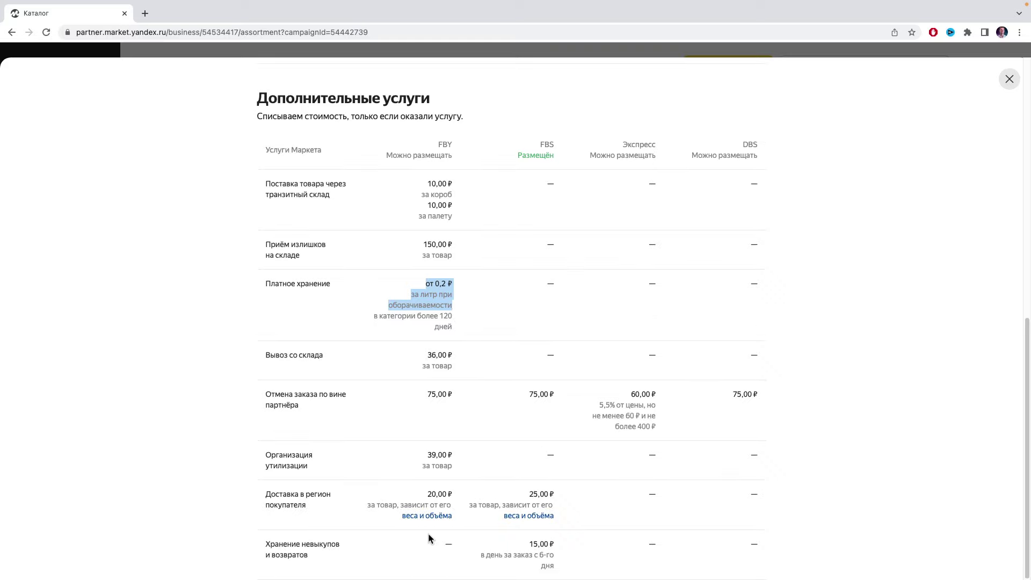
Recheck the FBY fees for storefront placement, customer delivery, warehouse processing and supply through a transit warehouse.
scroll(454, 353, "up", 10)
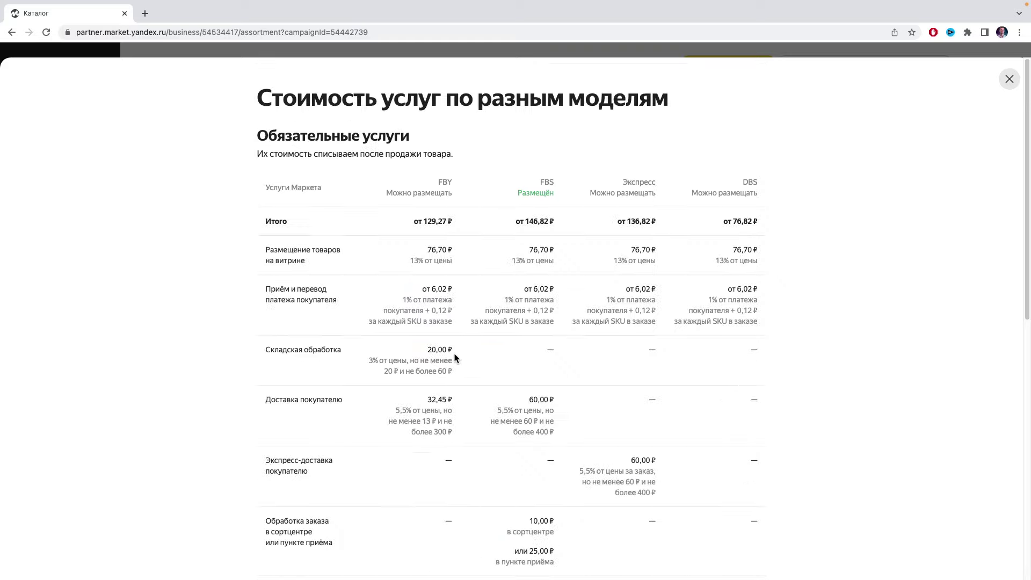
left_click_drag(412, 259, 454, 264)
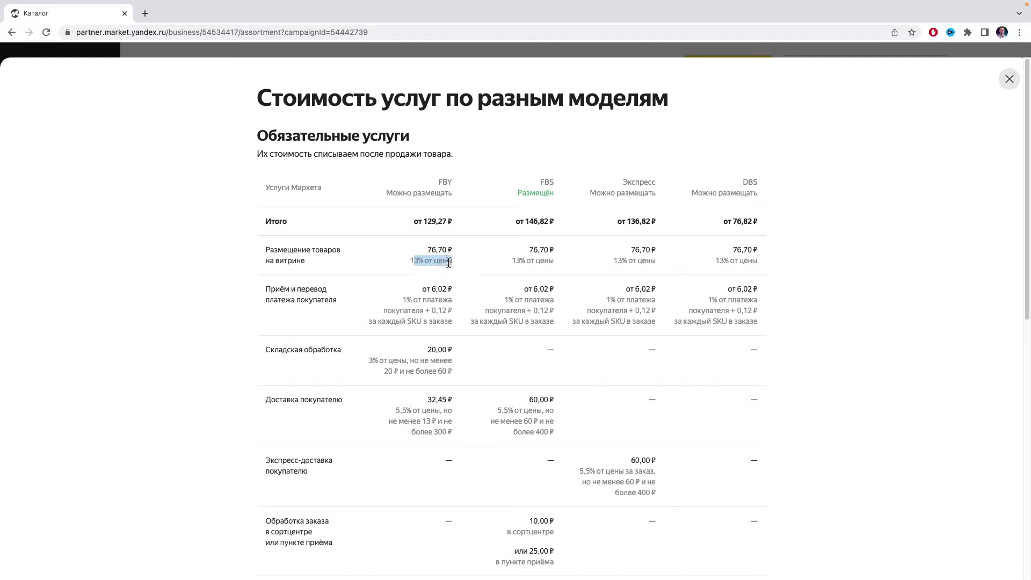
left_click(447, 262)
left_click_drag(451, 400, 427, 401)
left_click_drag(454, 349, 420, 356)
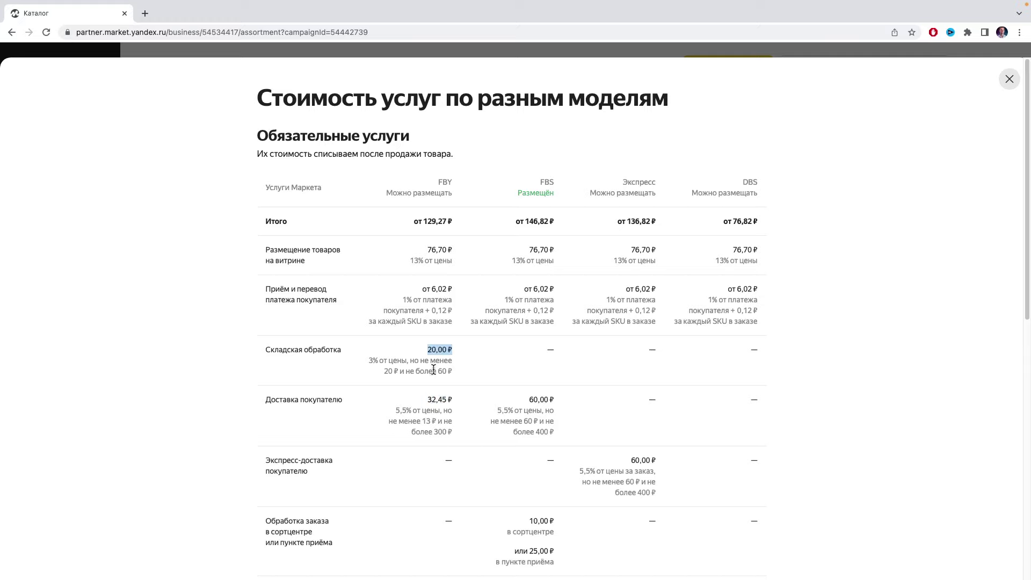
scroll(434, 444, "down", 5)
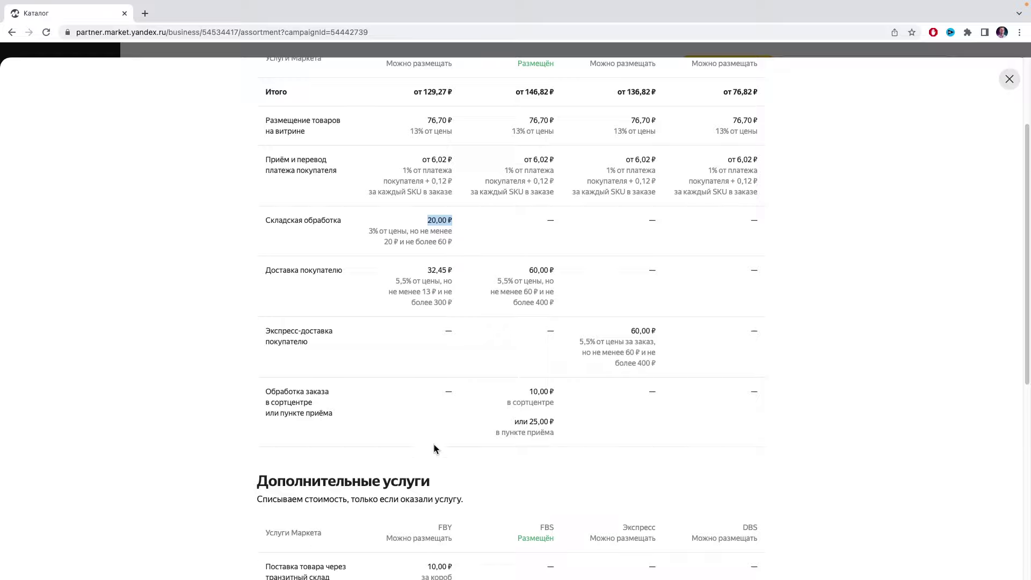
left_click_drag(452, 457, 427, 457)
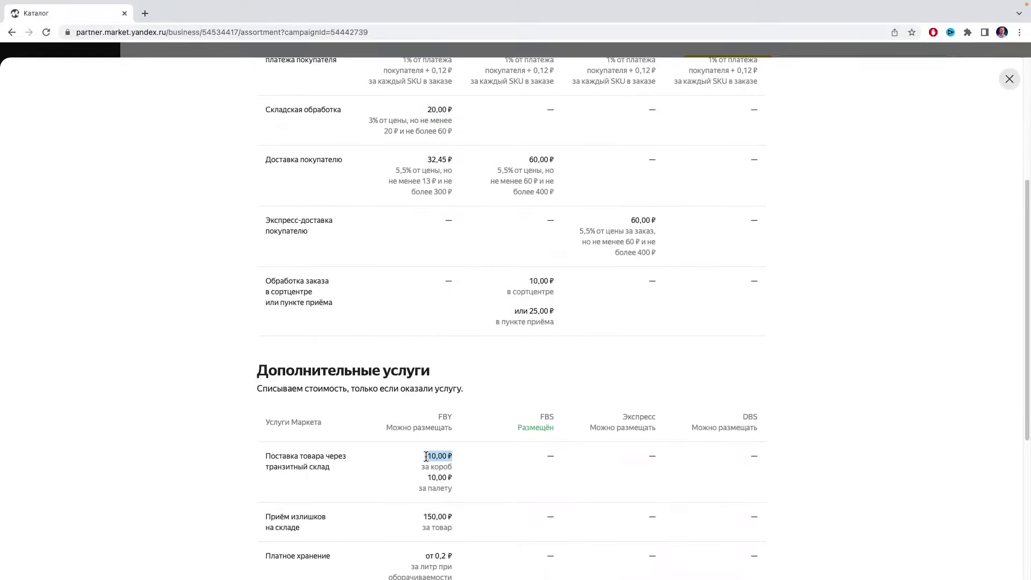
scroll(473, 402, "up", 5)
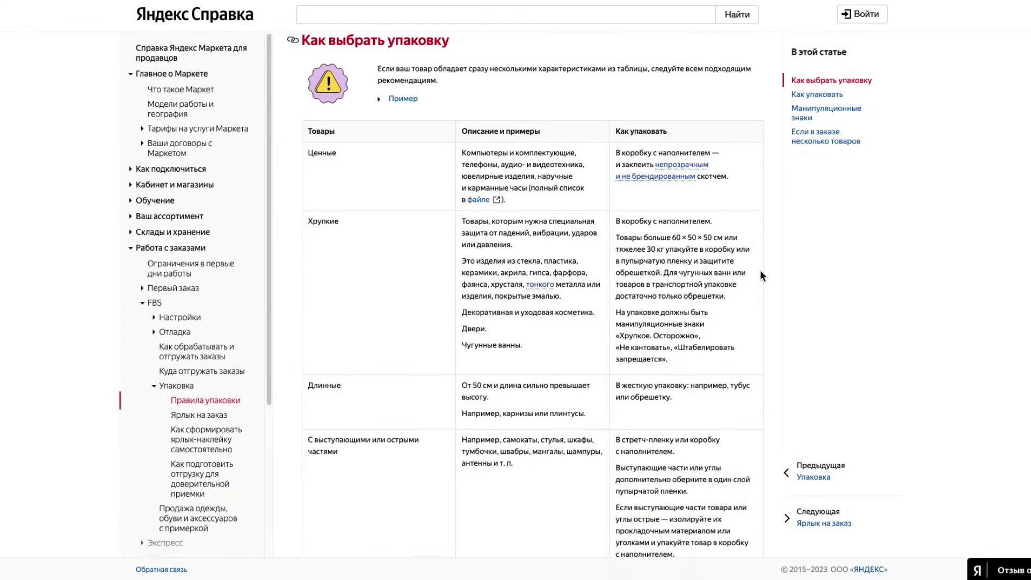
Examine the FBS packaging rules in Yandex Help for valuable, fragile, long, sharp-edged, liquid and loose goods.
scroll(761, 275, "down", 4)
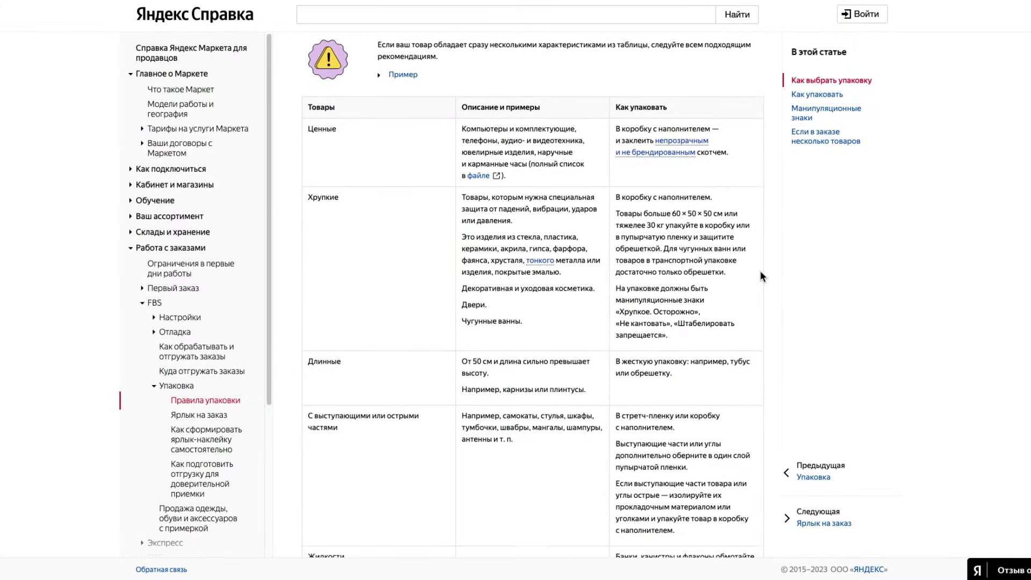
scroll(761, 275, "down", 5)
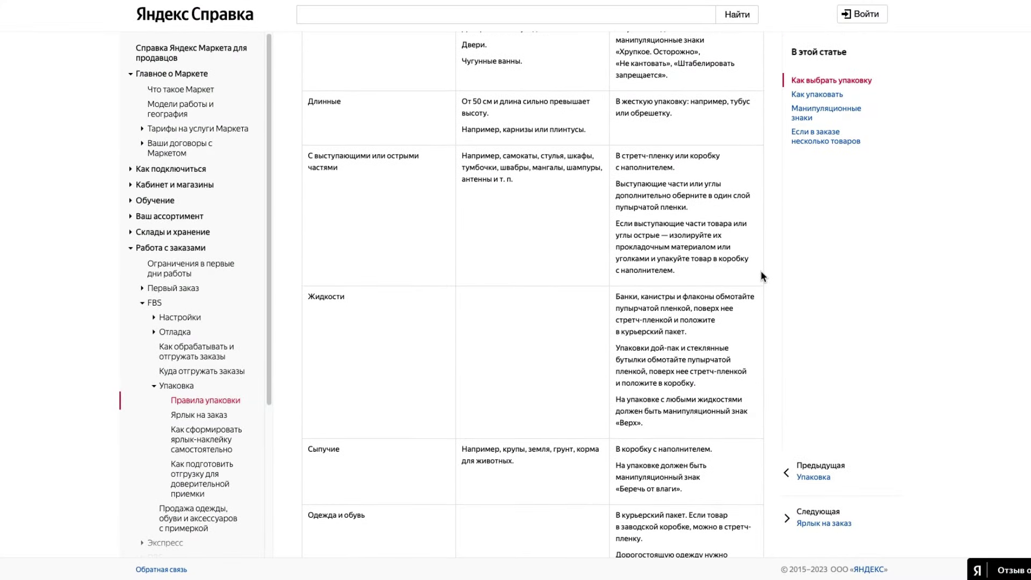
scroll(760, 277, "down", 2)
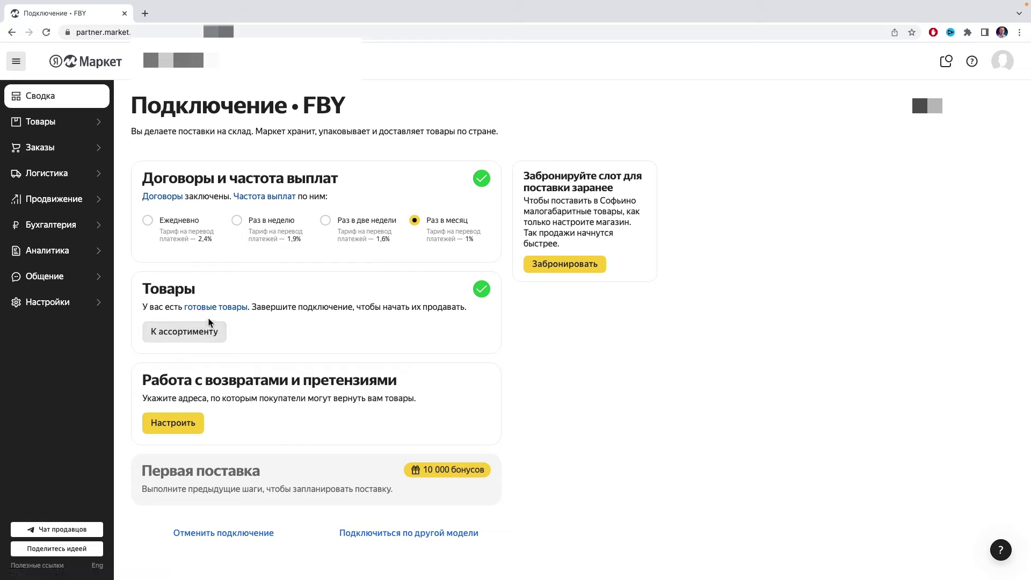
Open the returns and claims setup for the FBY connection.
left_click(192, 426)
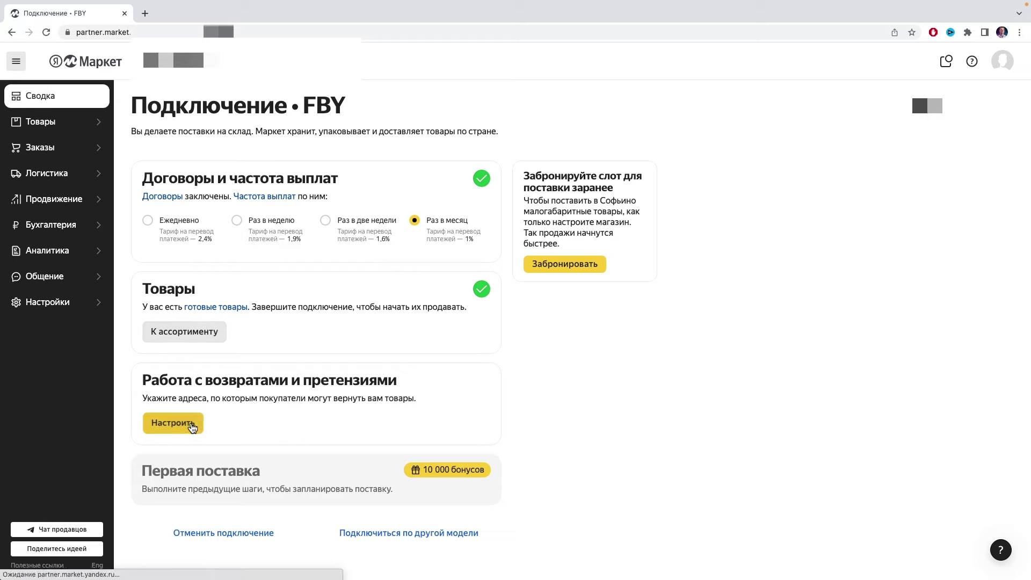
left_click(258, 210)
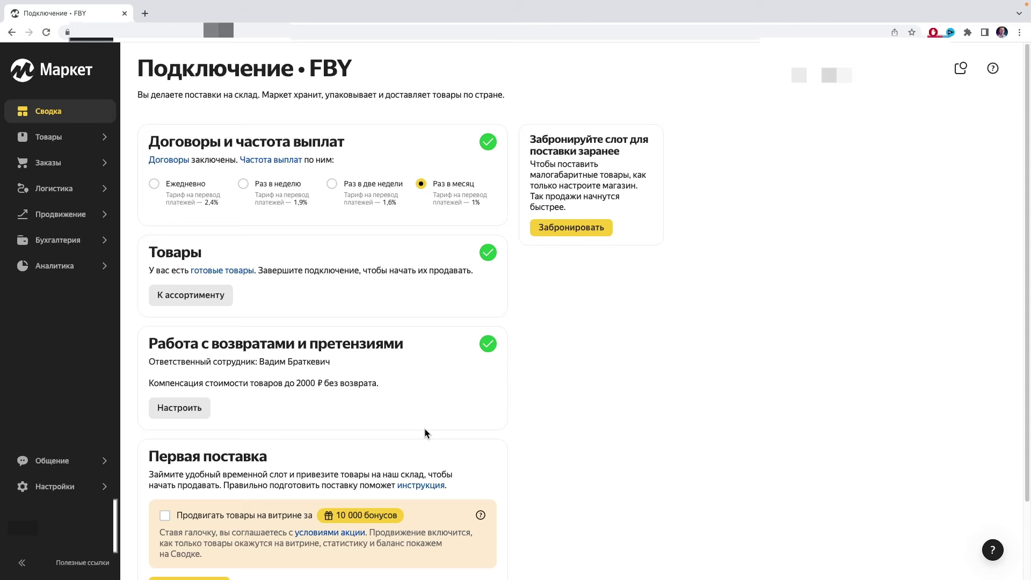
Start planning the first FBY supply, choose the warehouse МО Софьино (кроме КГТ) and open the transit warehouse options.
scroll(424, 433, "down", 2)
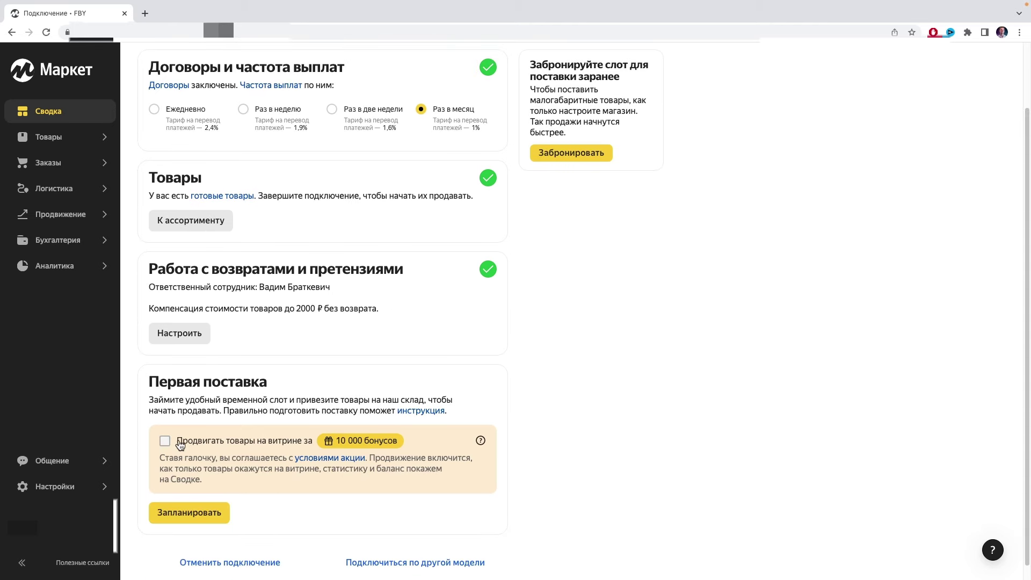
left_click(206, 517)
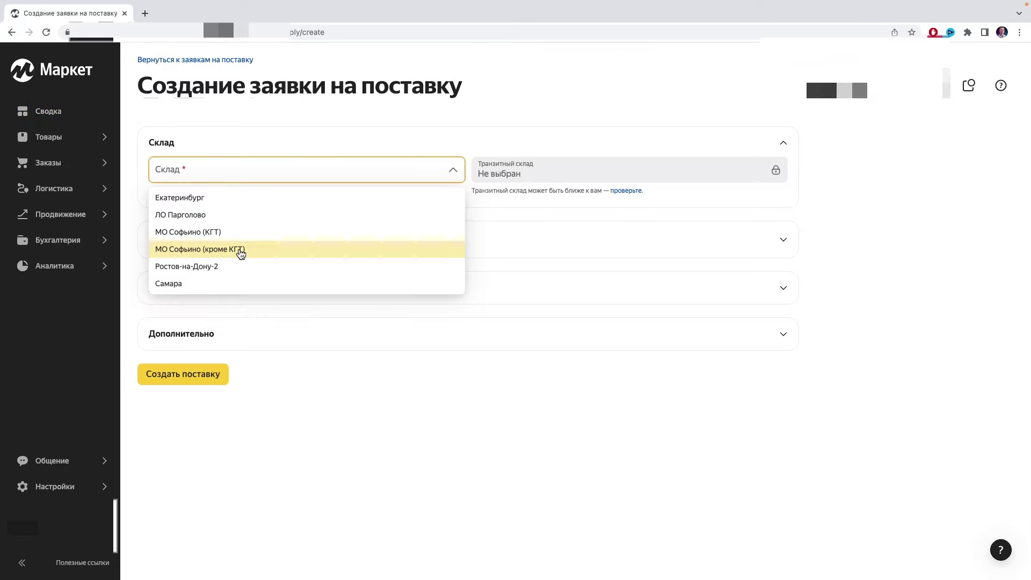
left_click(241, 251)
left_click(555, 170)
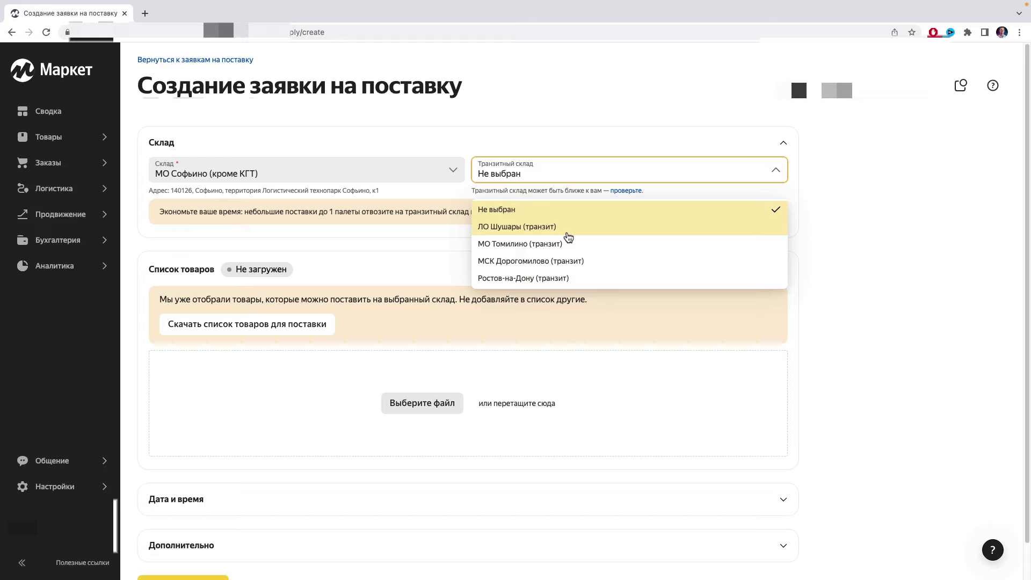
Leave the transit warehouse unselected and download the list of products eligible for supply to the chosen warehouse.
scroll(568, 237, "down", 1)
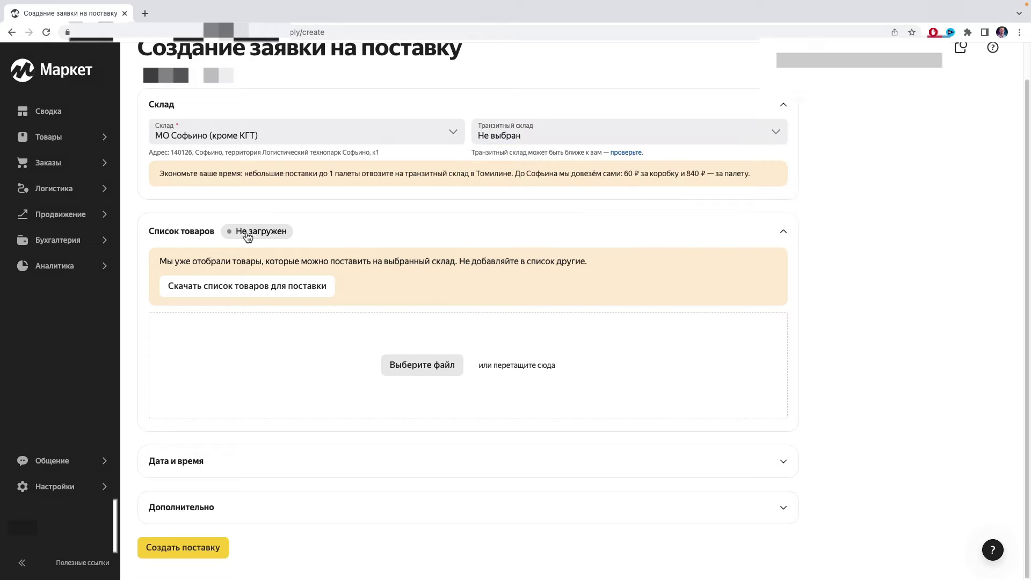
left_click(219, 284)
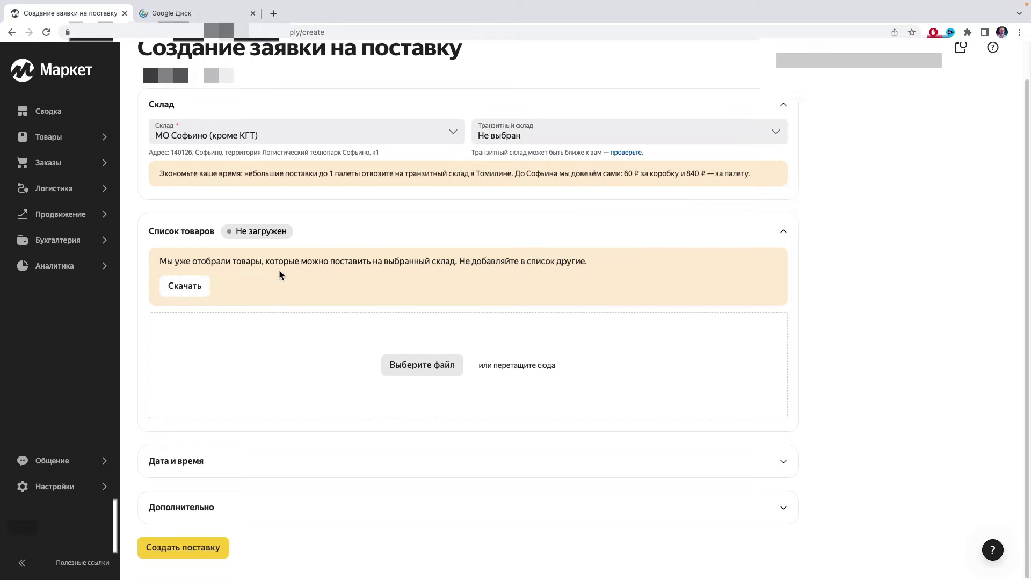
left_click(188, 284)
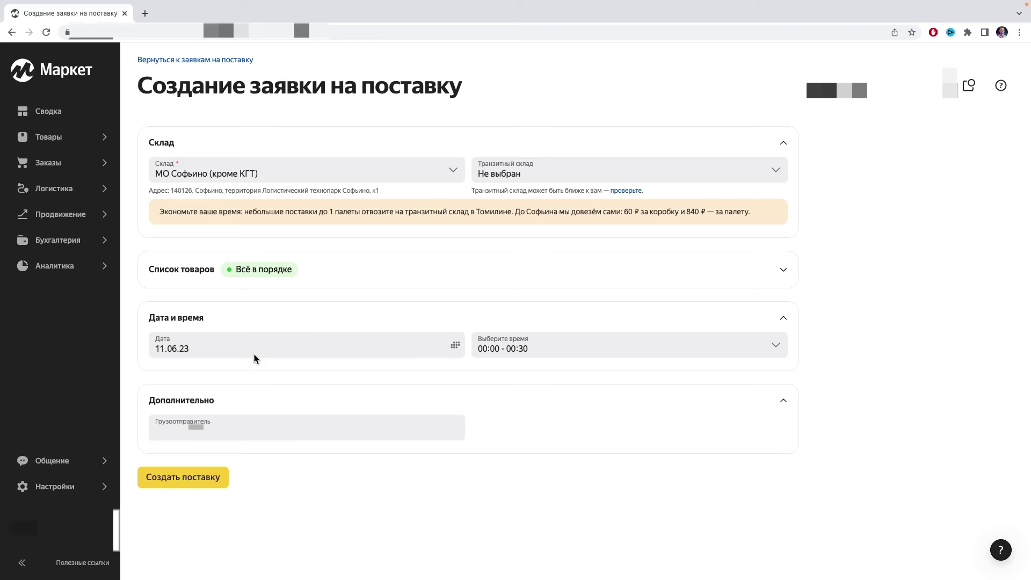
Schedule the supply for 11.06.23 in the 11:00 - 11:30 time slot.
left_click(263, 346)
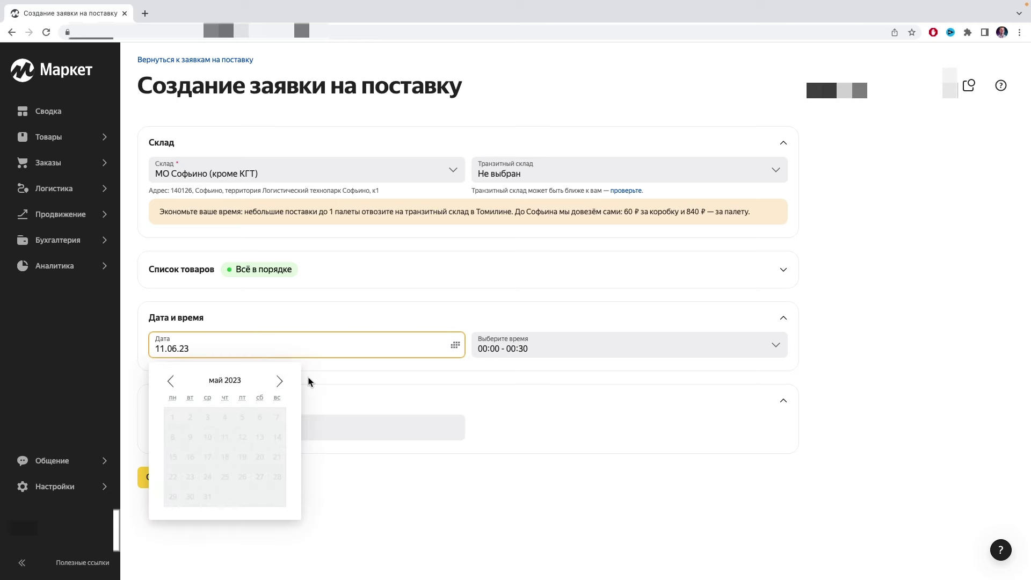
left_click(279, 381)
left_click(527, 348)
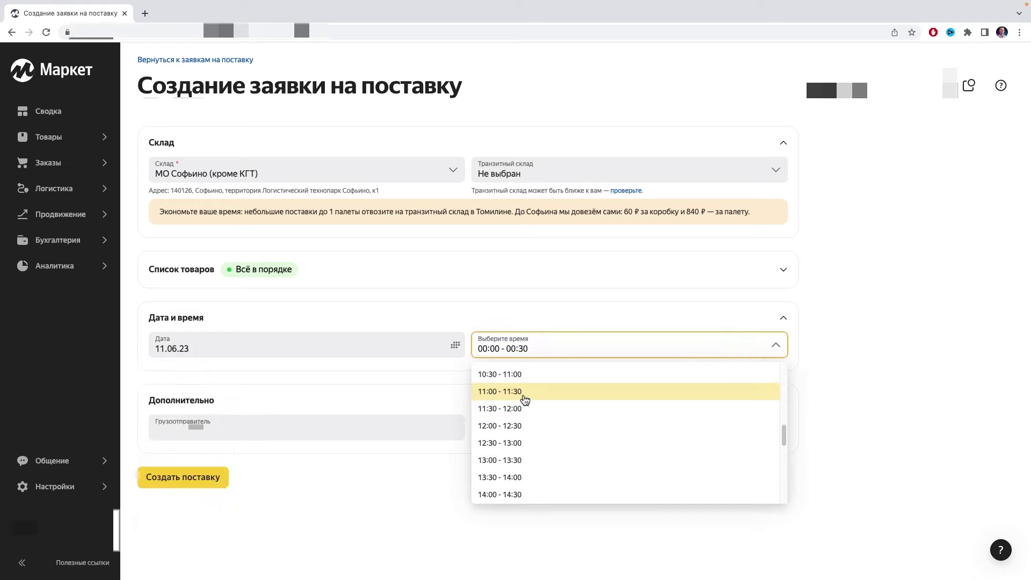
left_click(525, 392)
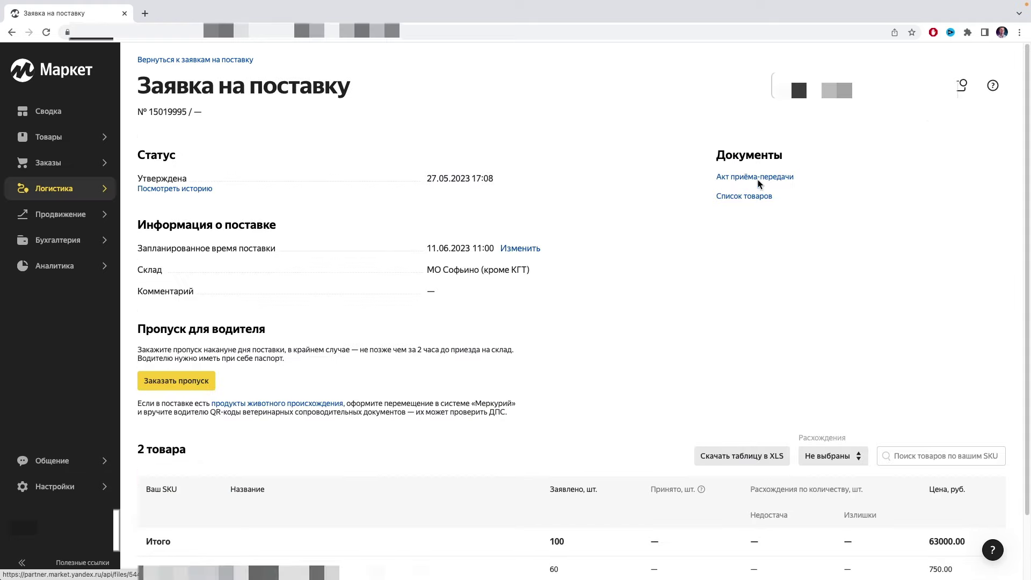
Download the acceptance and transfer act (Акт приёма-передачи) for the approved supply request.
left_click(758, 180)
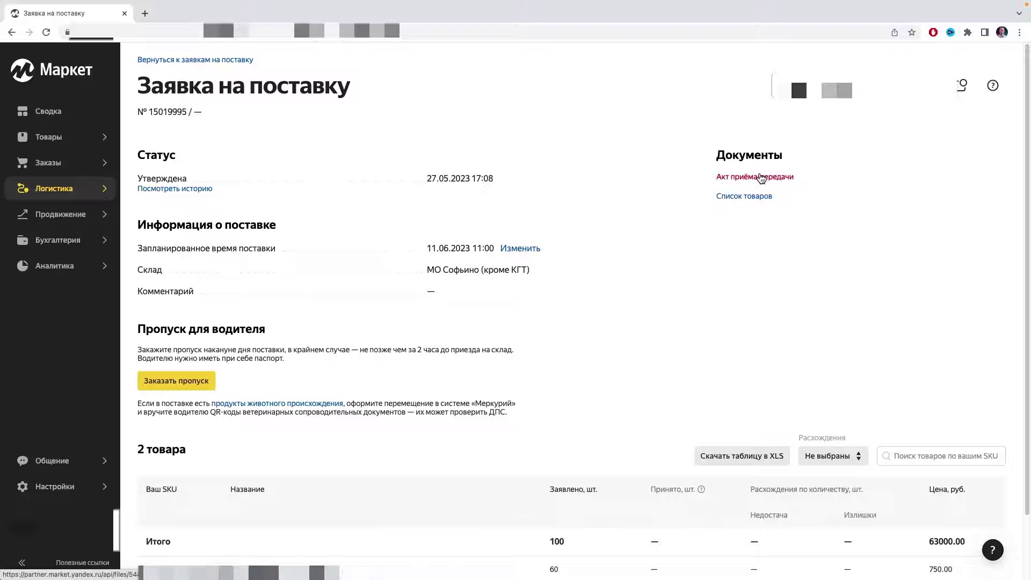